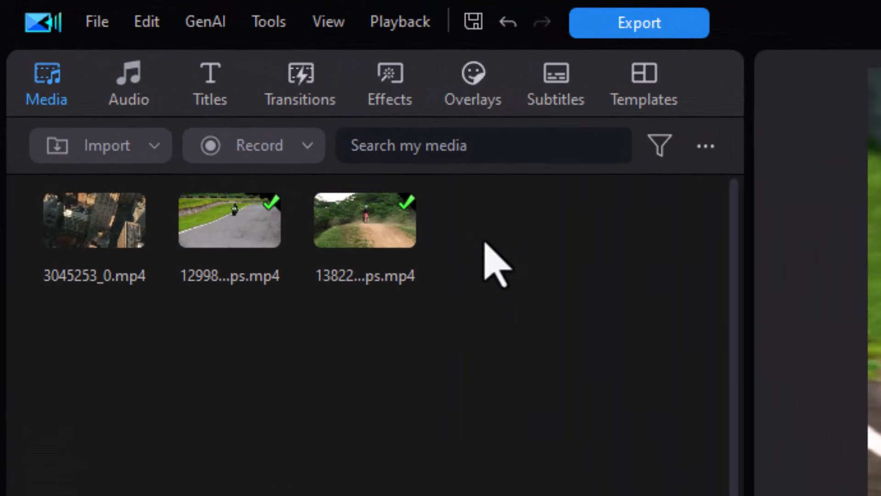
- Apply the Movie Widescreen 2 effect from the Open & Close video effects to the first timeline clip
click(390, 87)
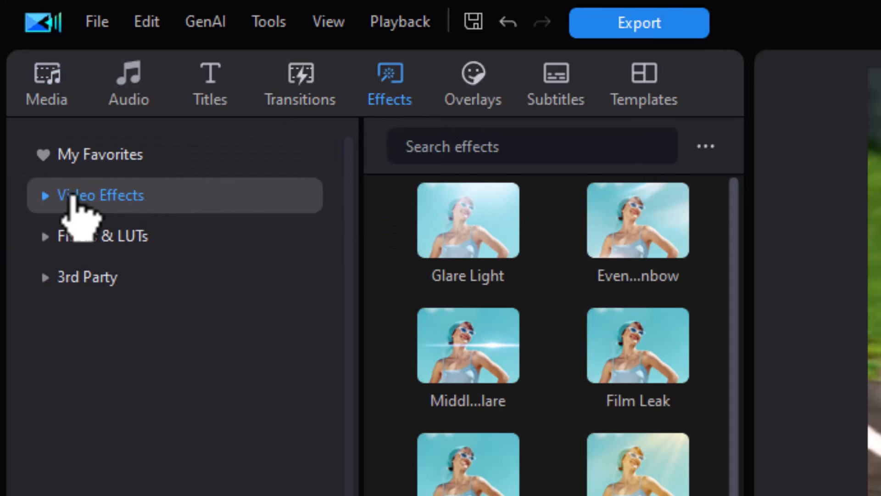
click(46, 197)
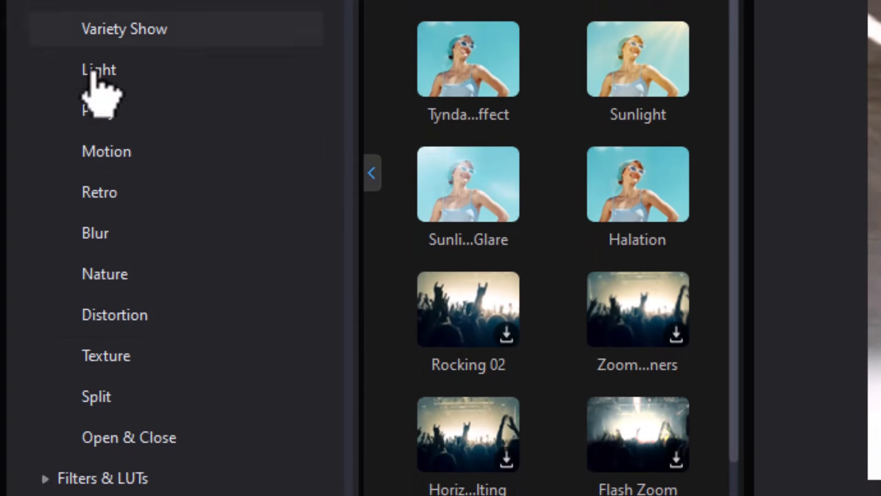
click(128, 434)
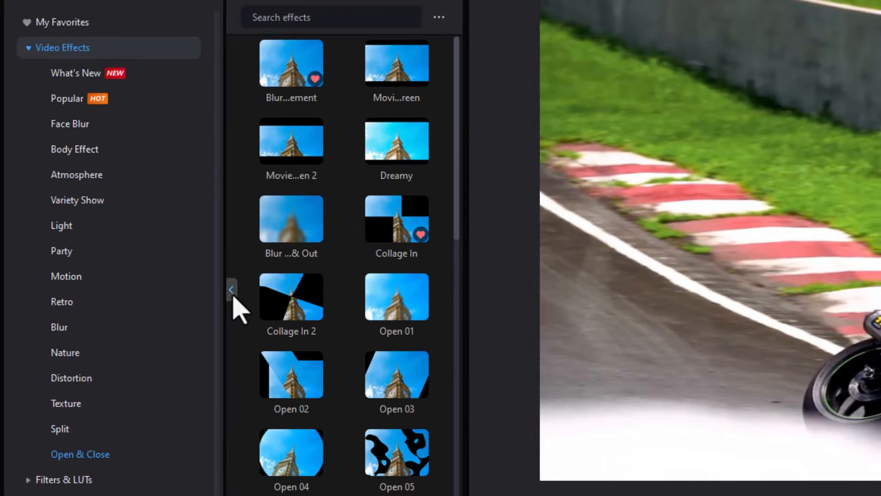
click(233, 296)
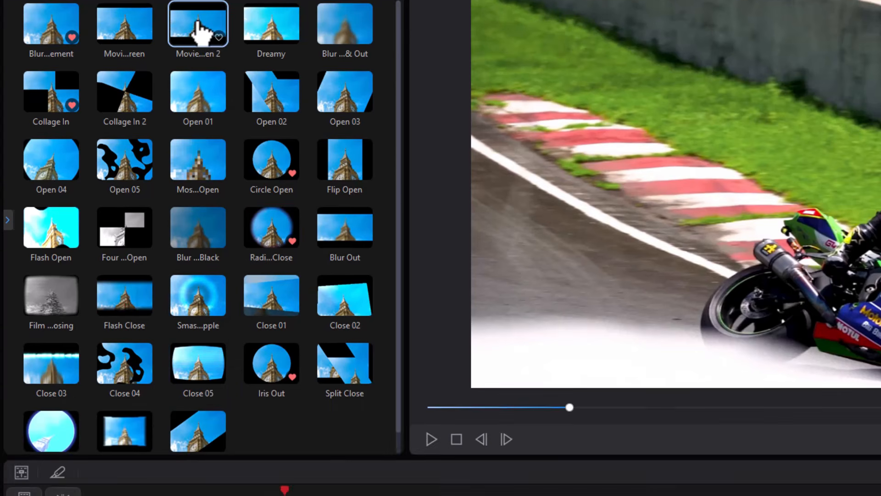
drag(200, 126, 197, 482)
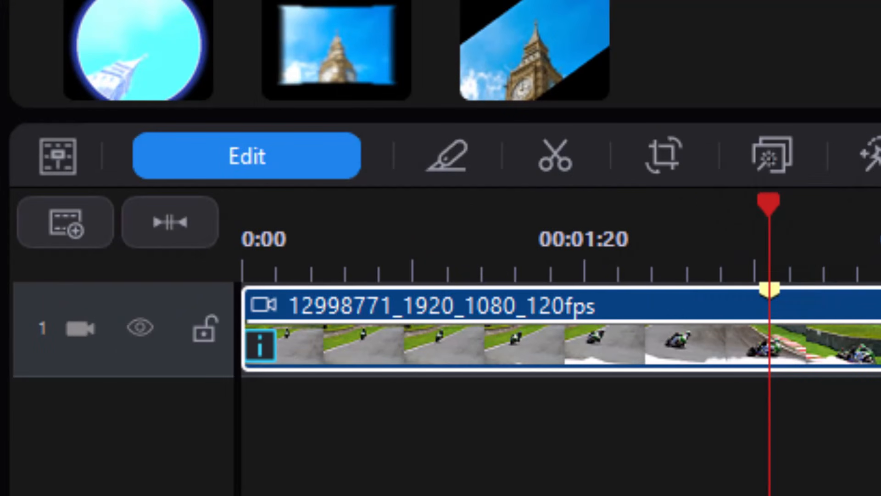
- Preview the widescreen opening of the first clip by playing it from the start
key(Home)
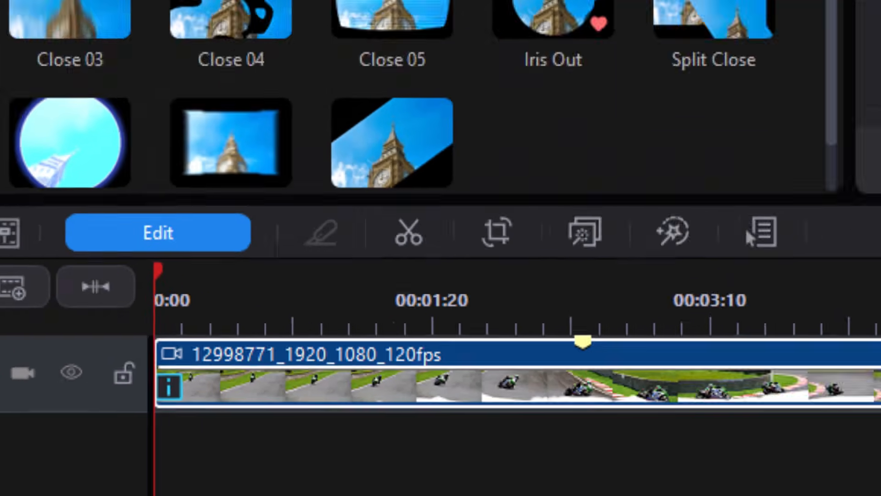
click(228, 401)
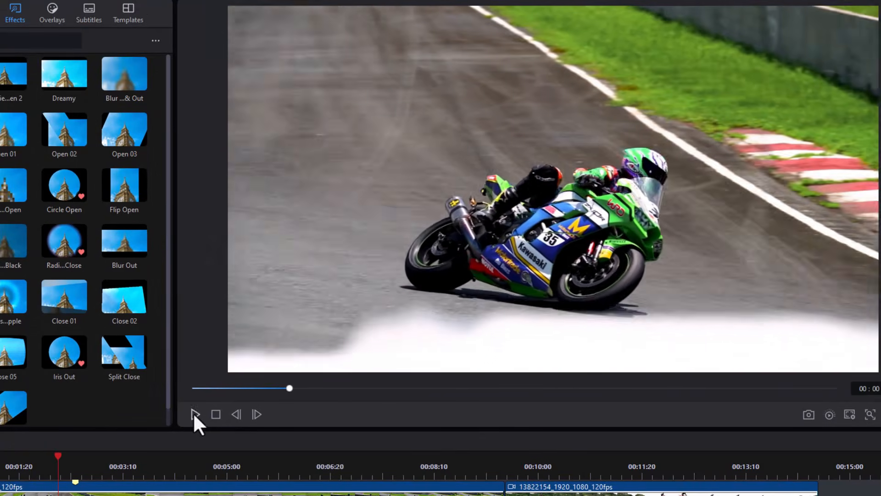
click(194, 414)
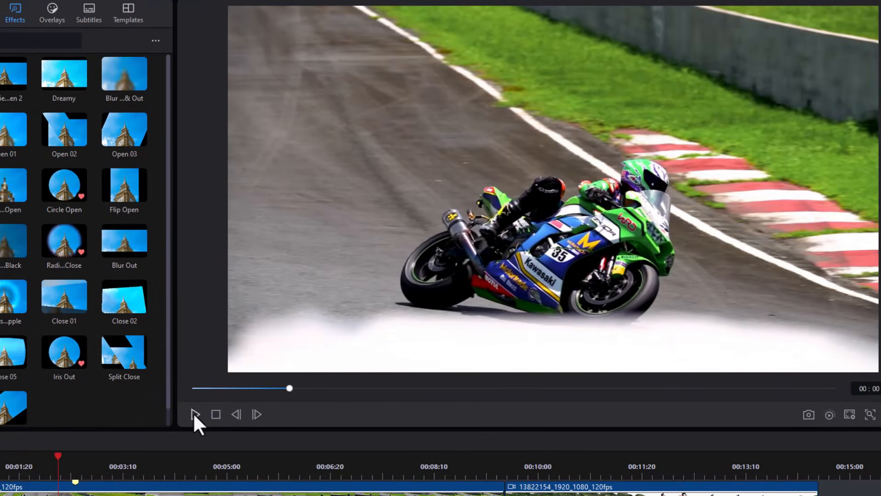
drag(283, 390, 208, 389)
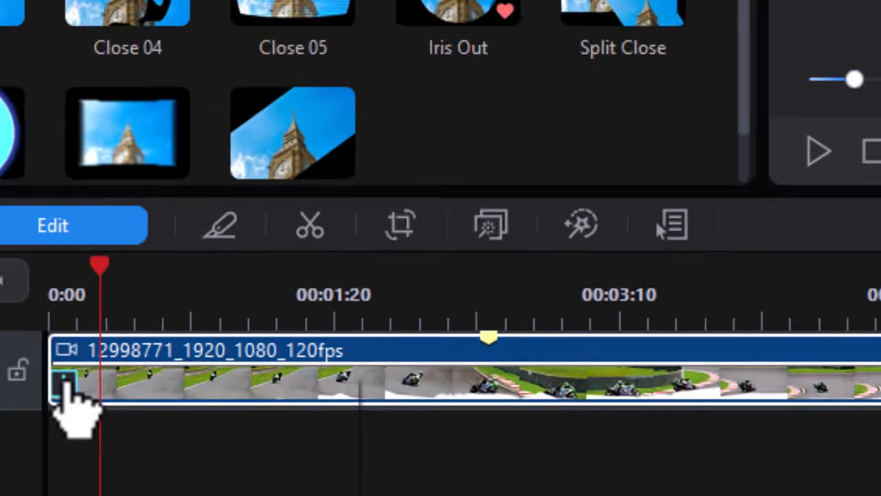
- Set the first clip's Movie Widescreen 2 effect duration to 2.0 and play the clip from the start
click(68, 385)
click(244, 438)
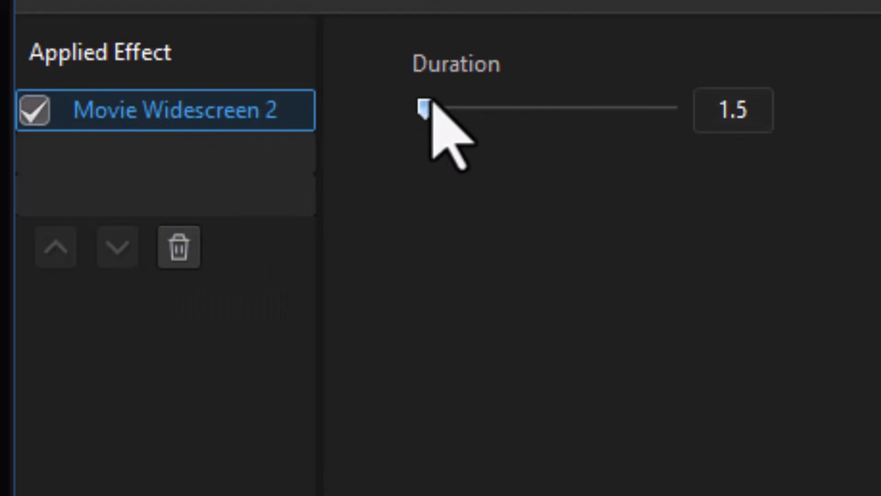
drag(427, 109, 455, 111)
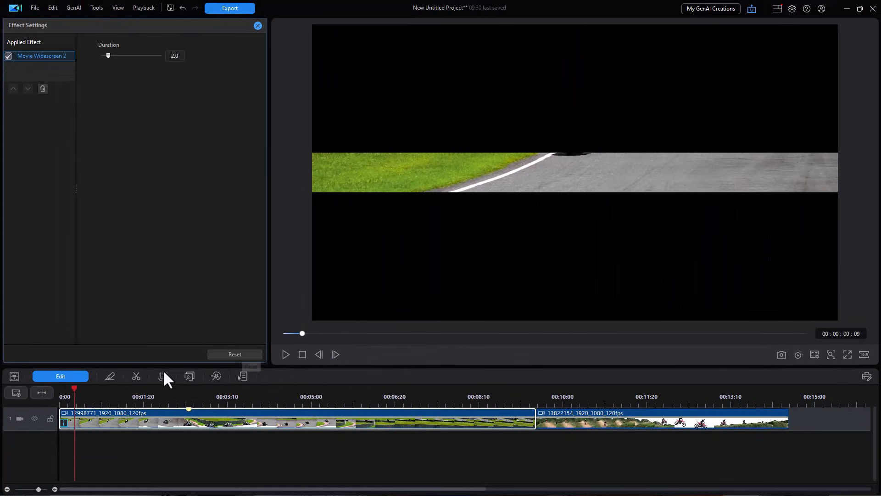
drag(76, 389, 50, 391)
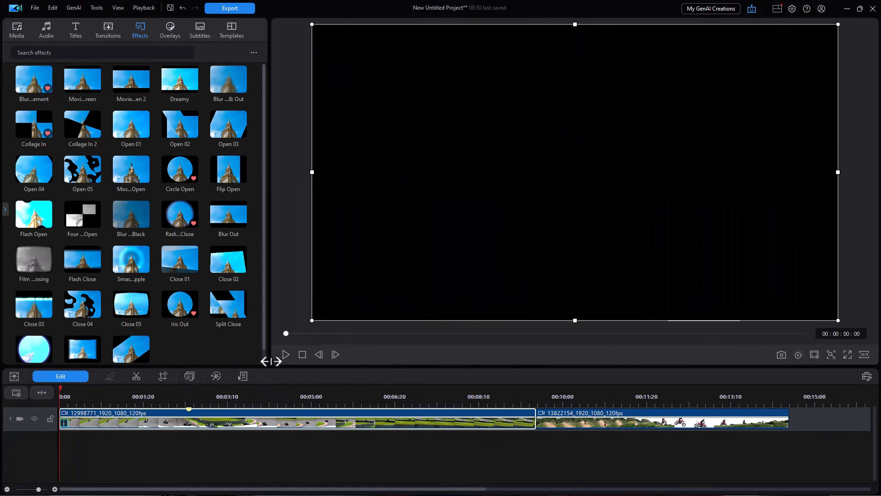
click(285, 355)
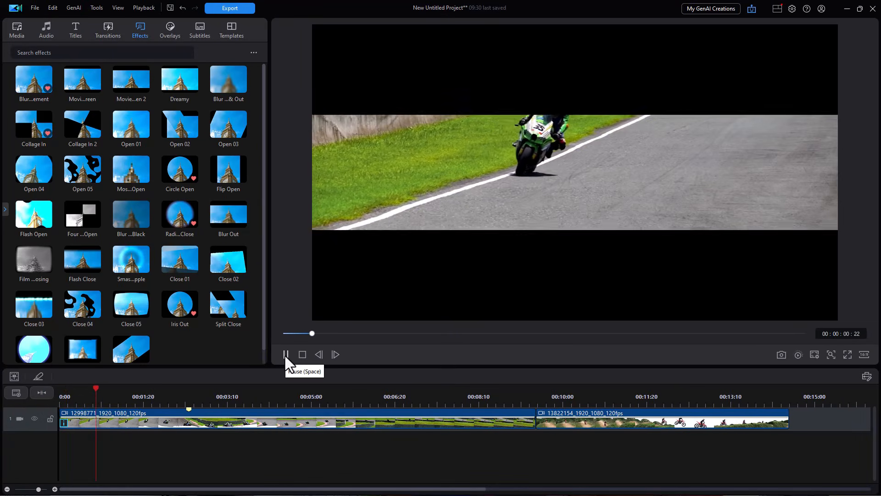
click(285, 354)
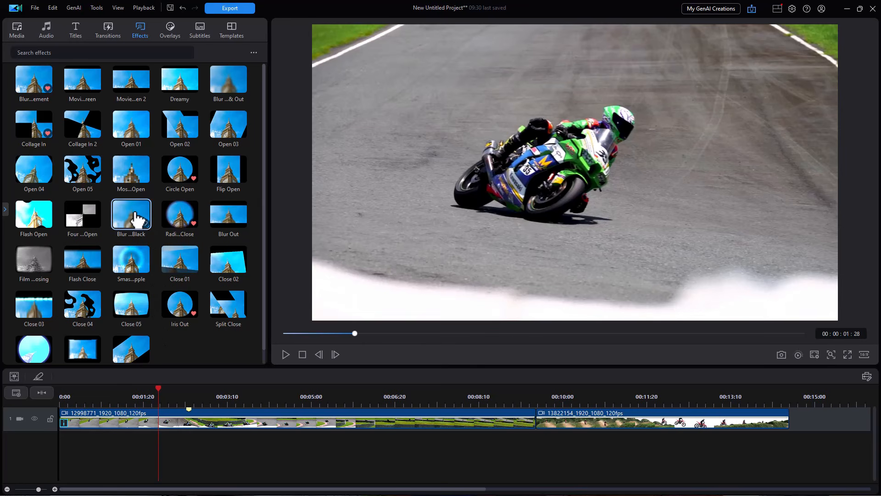
- Apply the Blur to Black effect to the first clip and preview its ending
drag(135, 213, 256, 421)
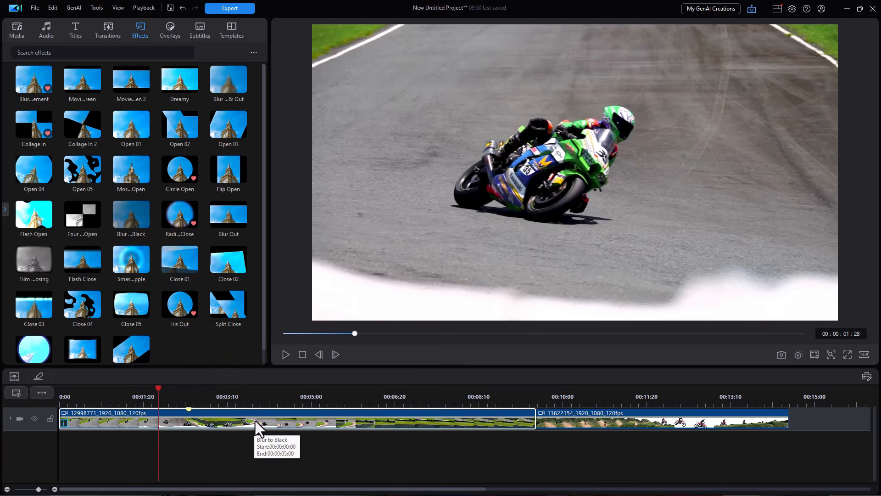
click(362, 390)
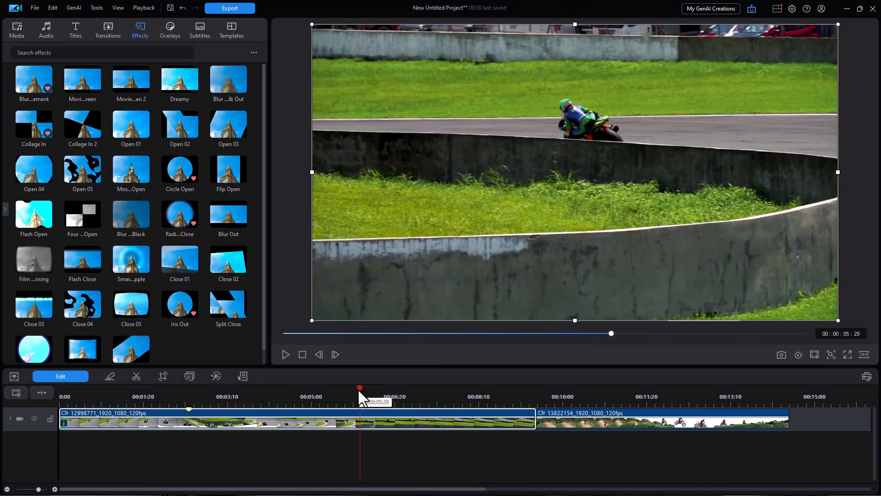
click(286, 354)
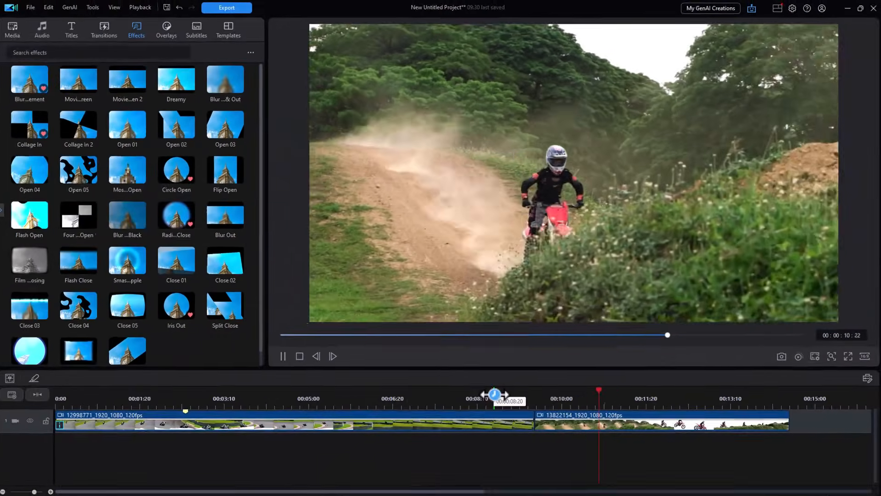
click(493, 390)
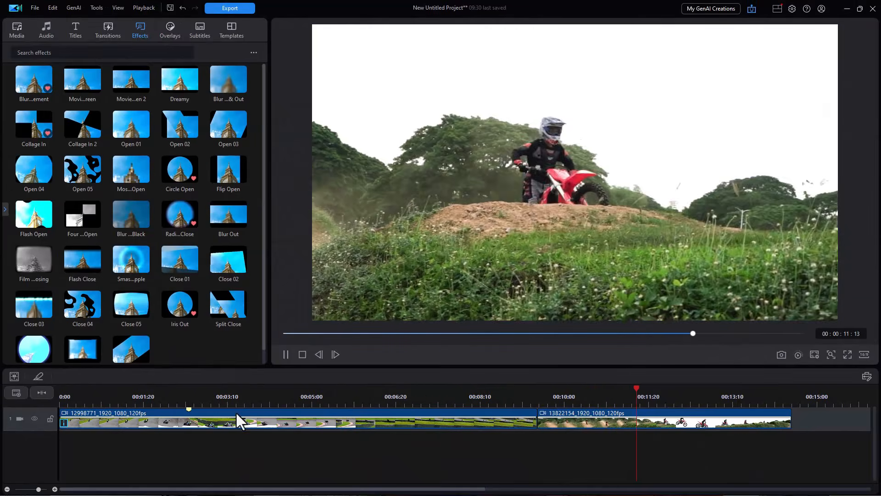
- Open the first clip's Blur to Black effect settings and scrub through the clip to review the applied effects
click(62, 420)
mouse_move(63, 420)
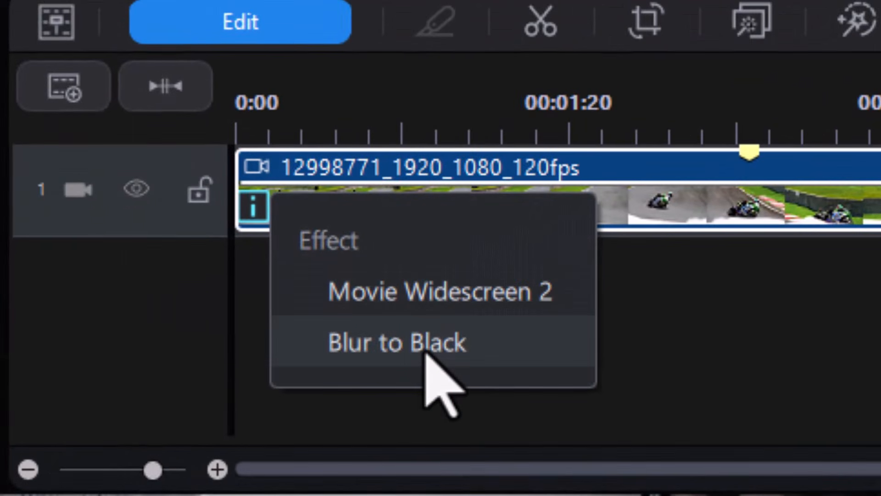
click(426, 351)
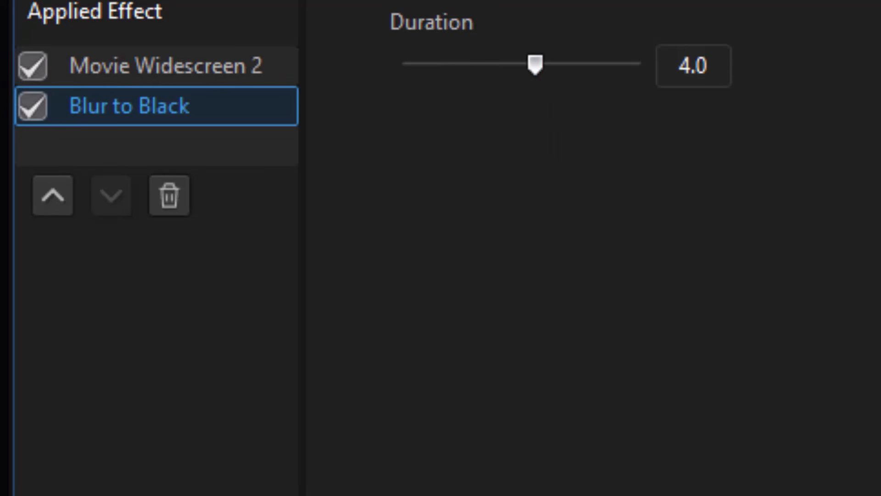
click(132, 130)
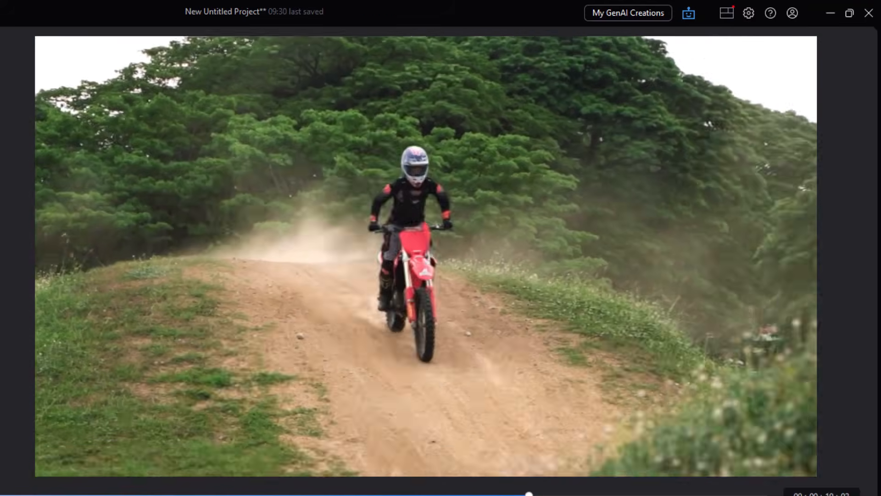
drag(526, 495, 323, 494)
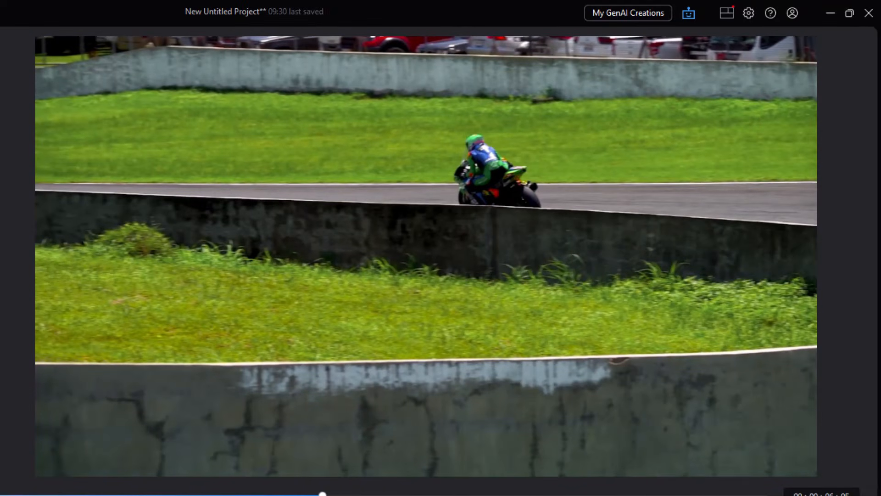
drag(323, 494, 33, 494)
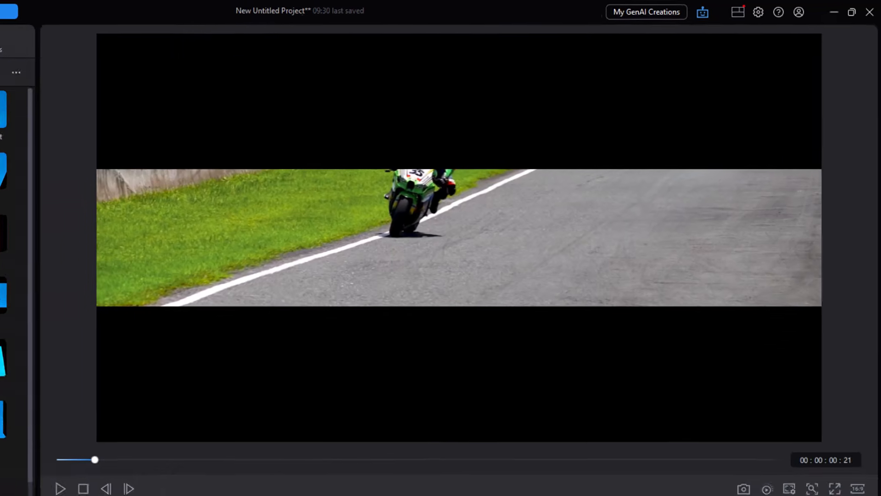
- Add the Collage In 2 effect to the first clip and preview its opening from the start
drag(61, 126, 123, 422)
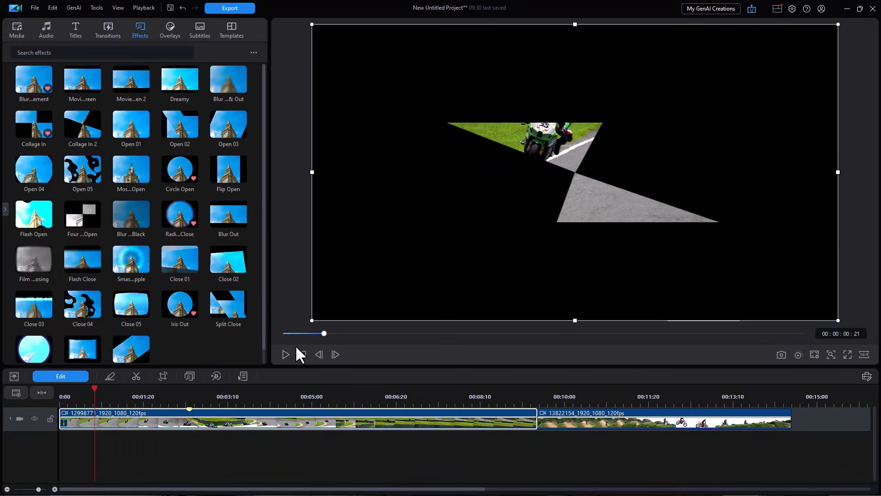
drag(323, 332, 272, 337)
click(285, 354)
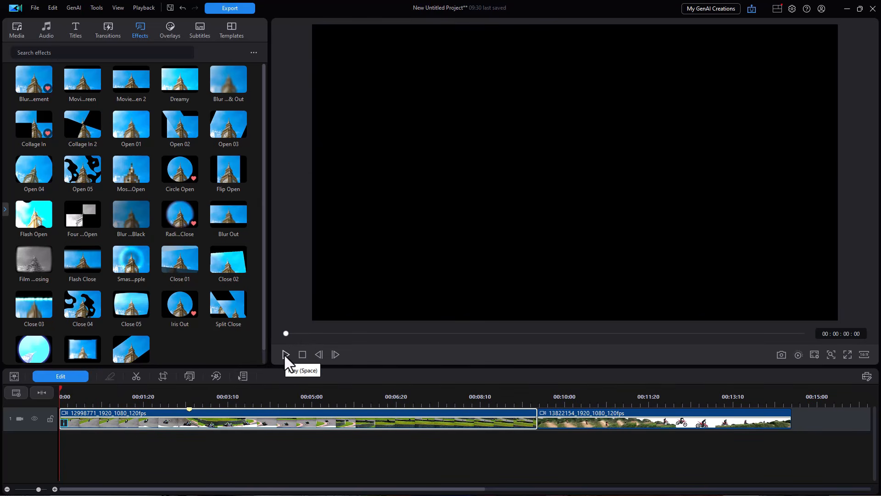
click(285, 354)
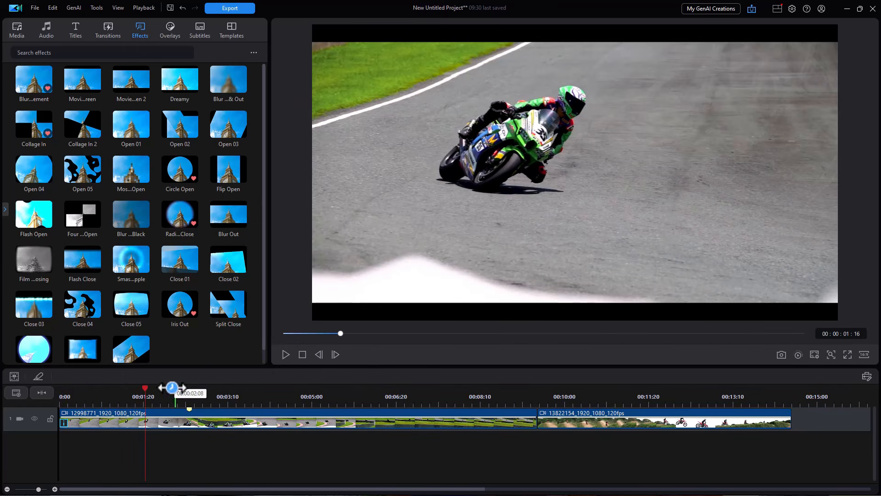
drag(146, 391, 91, 392)
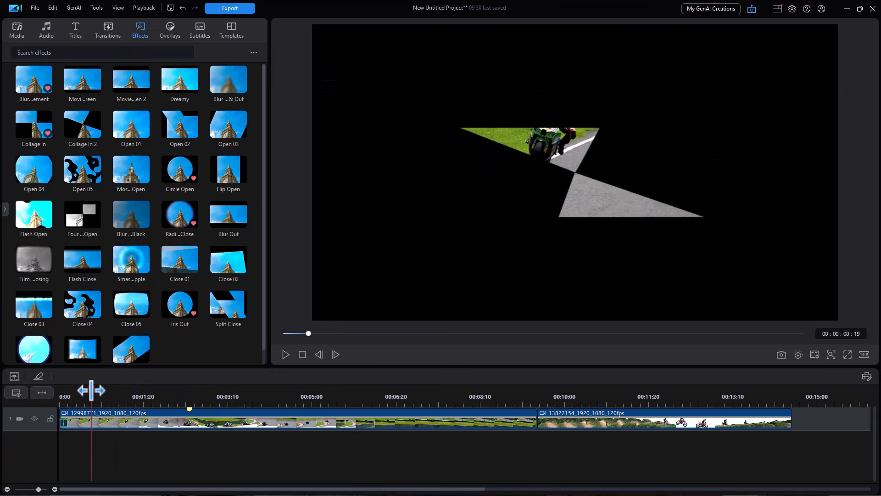
- Preview the first clip from the start with Movie Widescreen 2 disabled, and re-enable the effect
click(64, 423)
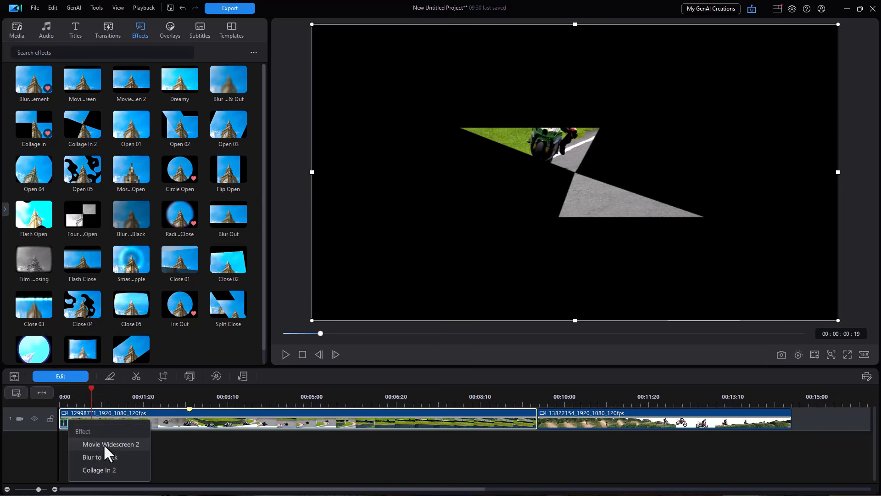
click(103, 443)
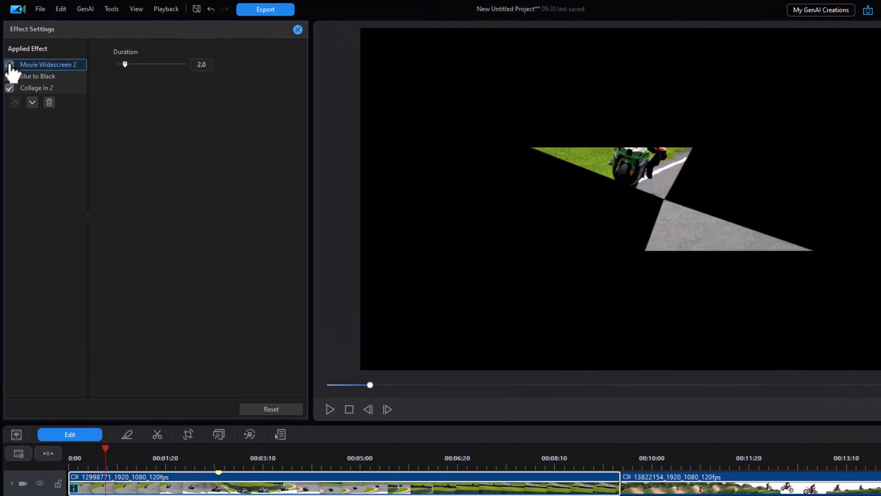
click(10, 65)
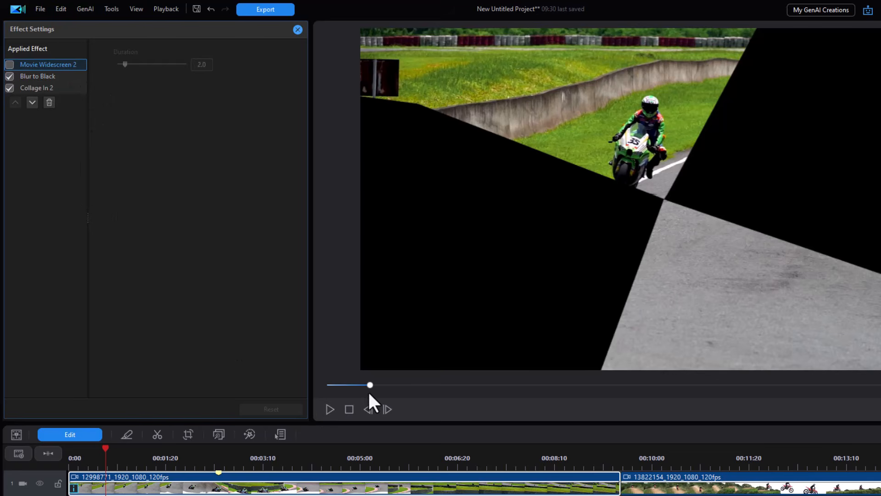
drag(371, 385, 312, 390)
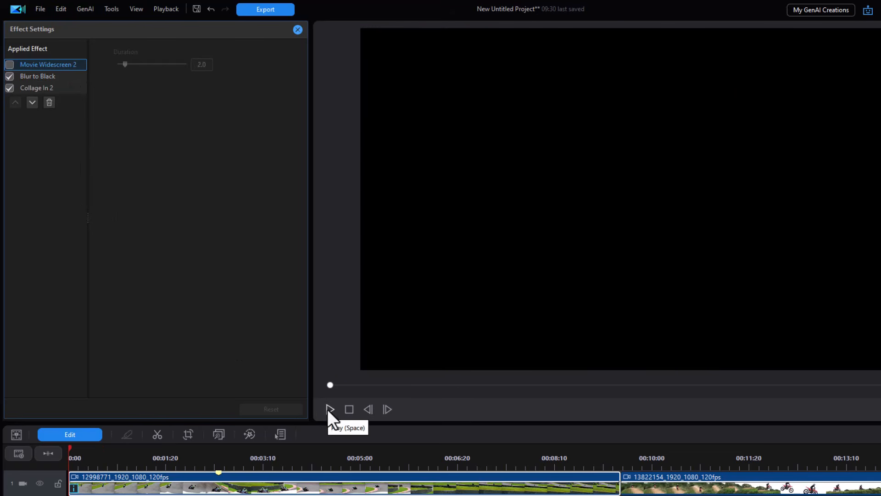
click(328, 409)
click(328, 410)
click(9, 65)
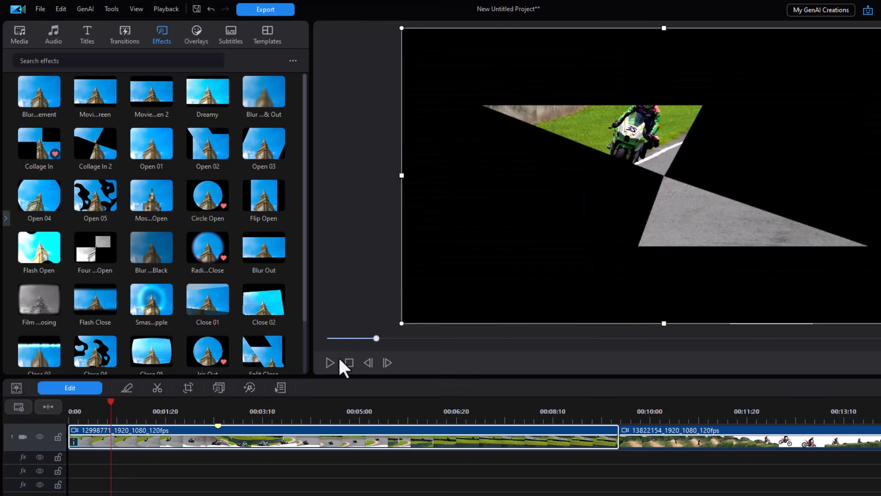
- Delete the Collage In 2 effect from the first clip's applied effects
mouse_move(73, 440)
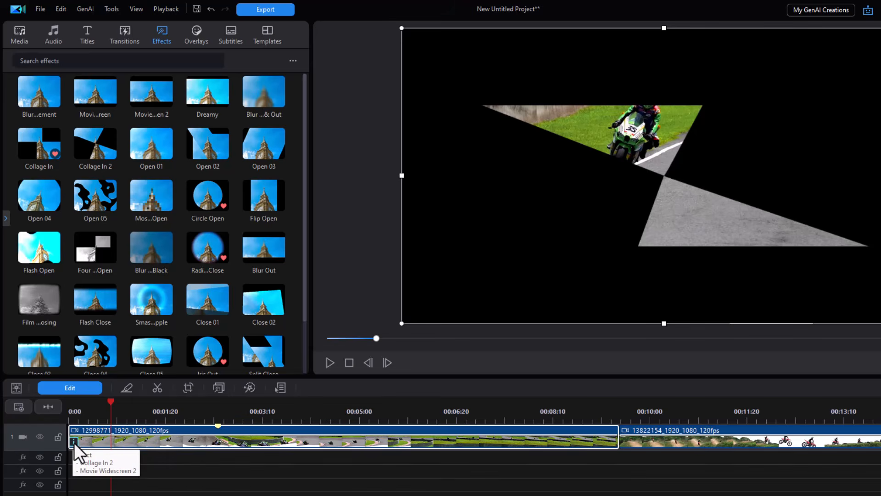
click(73, 442)
click(121, 464)
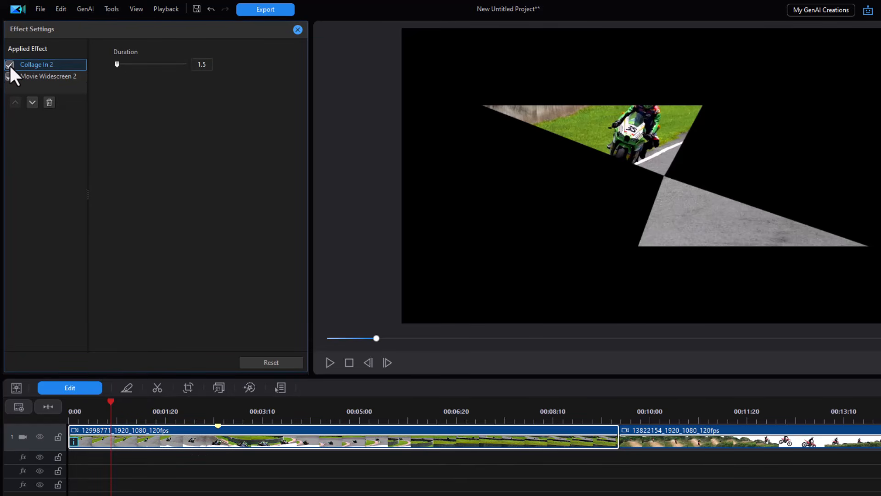
click(49, 103)
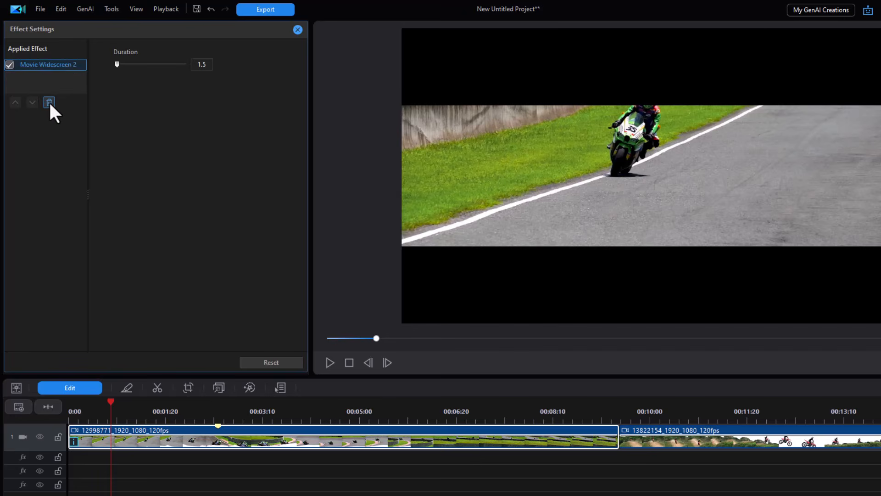
- Close the effect settings, place the Mosaic Open effect at the start of the first effect track, and preview it from the beginning
click(298, 30)
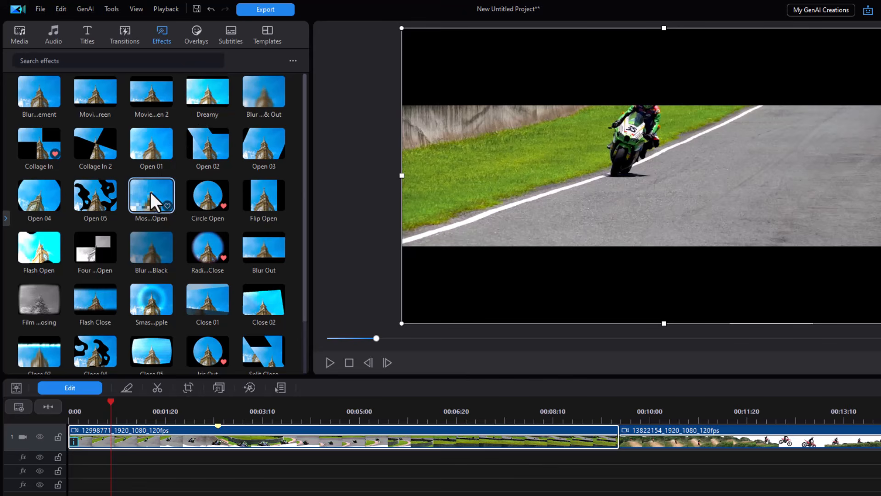
drag(150, 197, 72, 458)
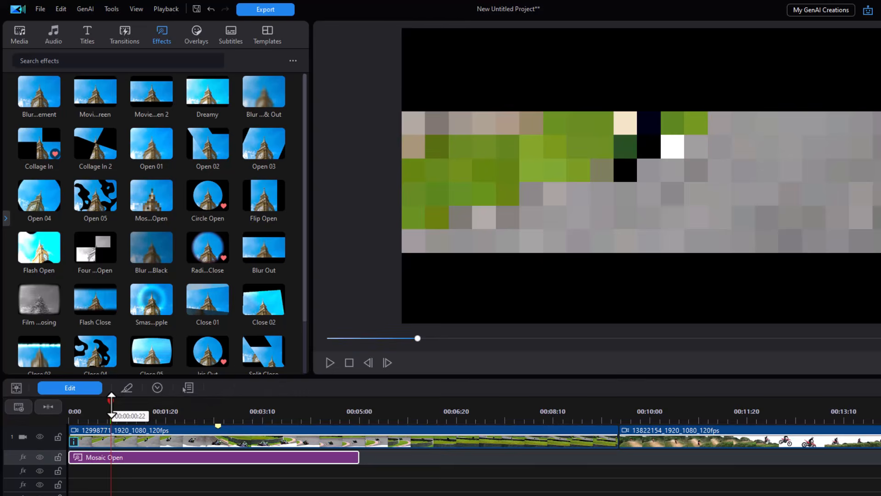
drag(111, 402, 49, 409)
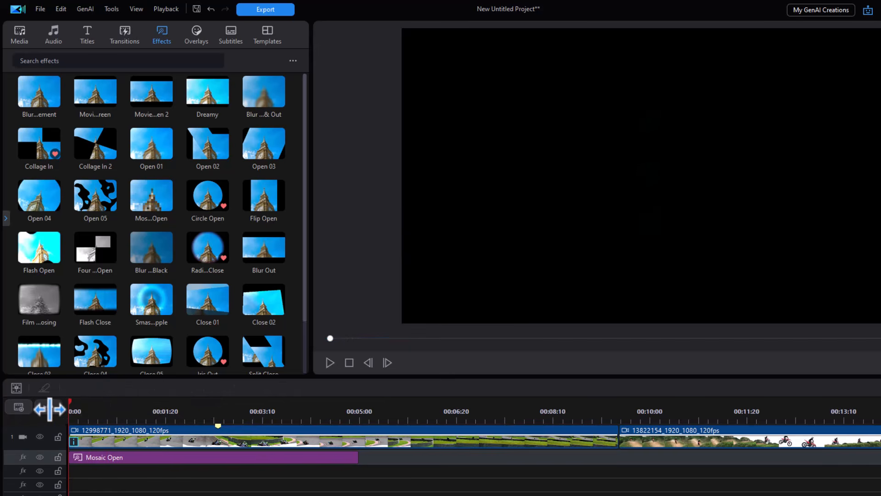
click(329, 363)
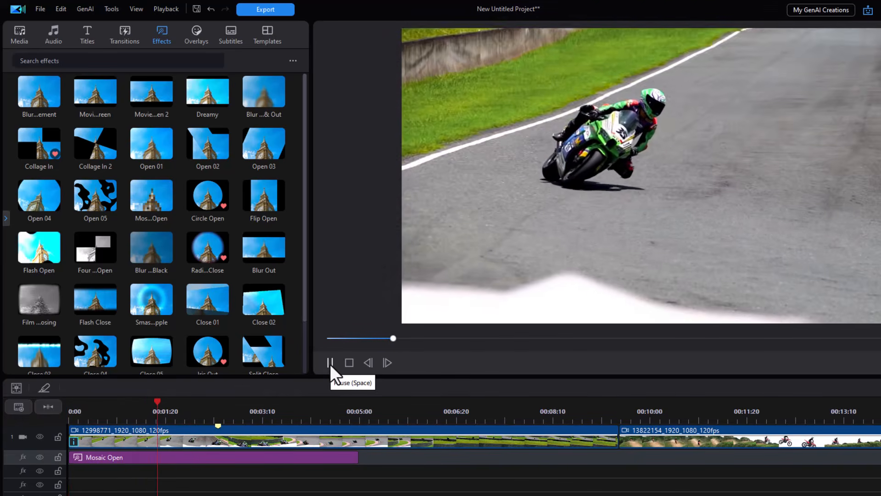
click(330, 363)
drag(187, 407, 215, 430)
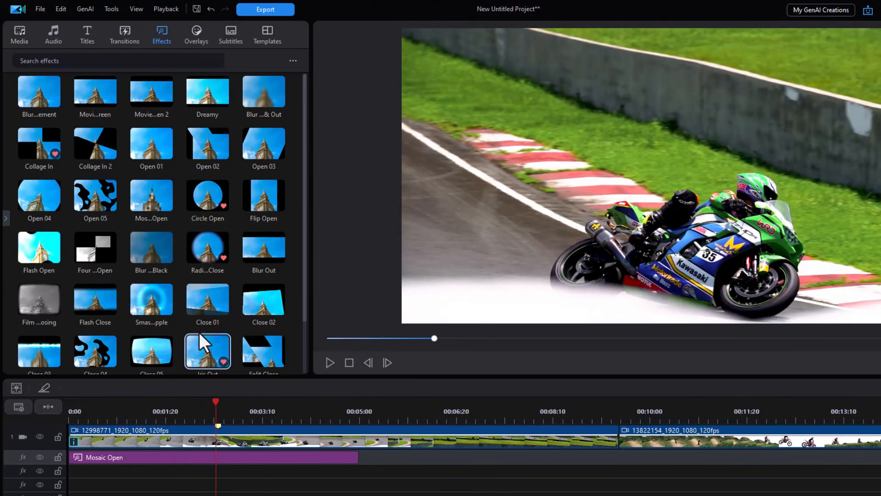
- Place the Close 03 effect on the third effect track, ending with the first clip, and preview the clip's ending
scroll(303, 304, down, 2)
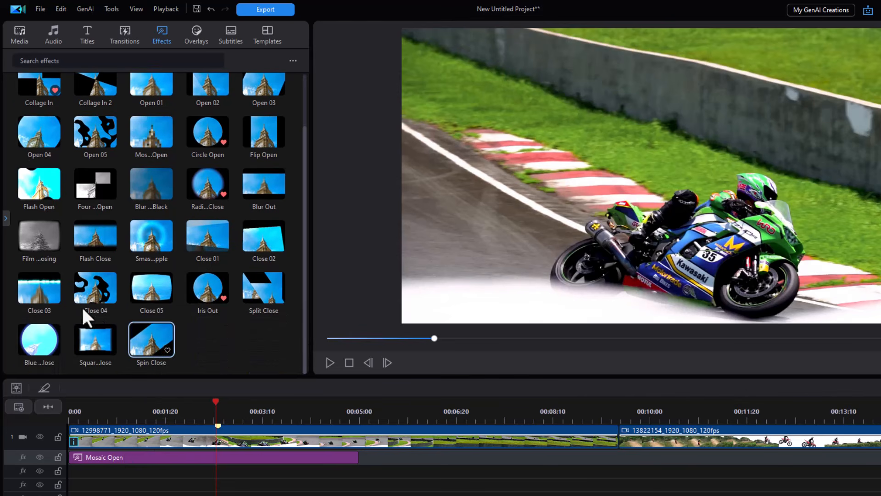
drag(37, 285, 330, 486)
click(308, 408)
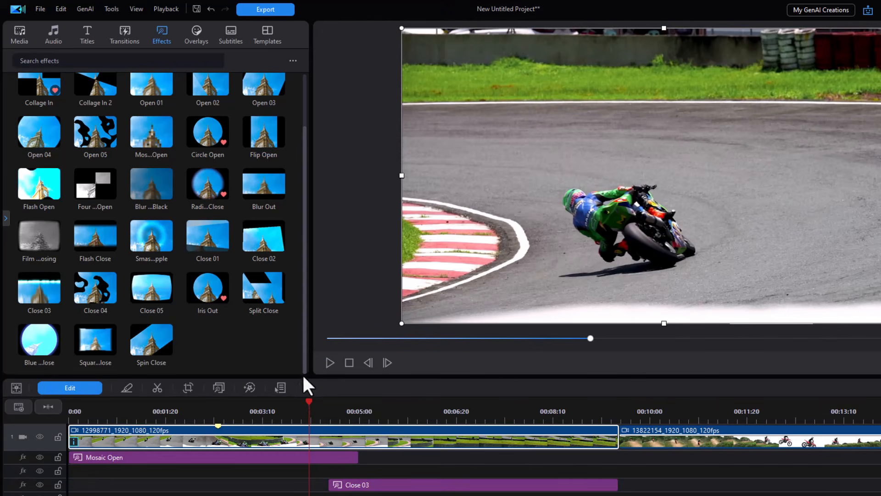
click(330, 363)
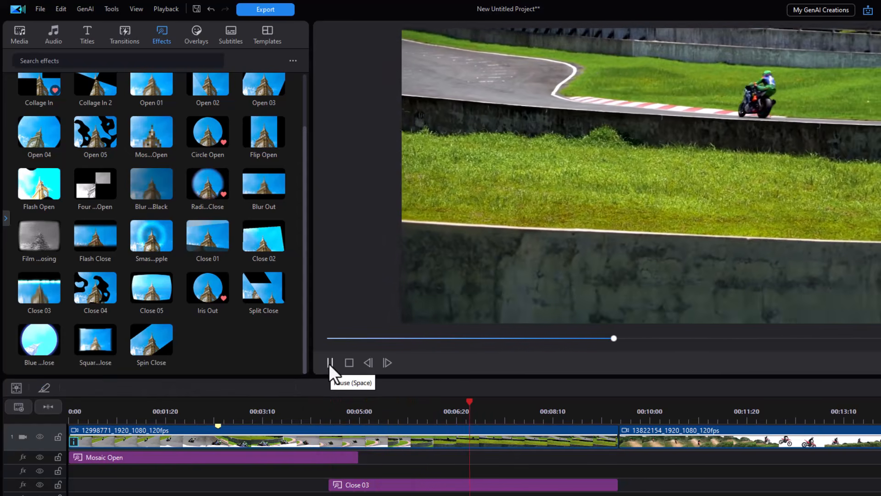
click(330, 363)
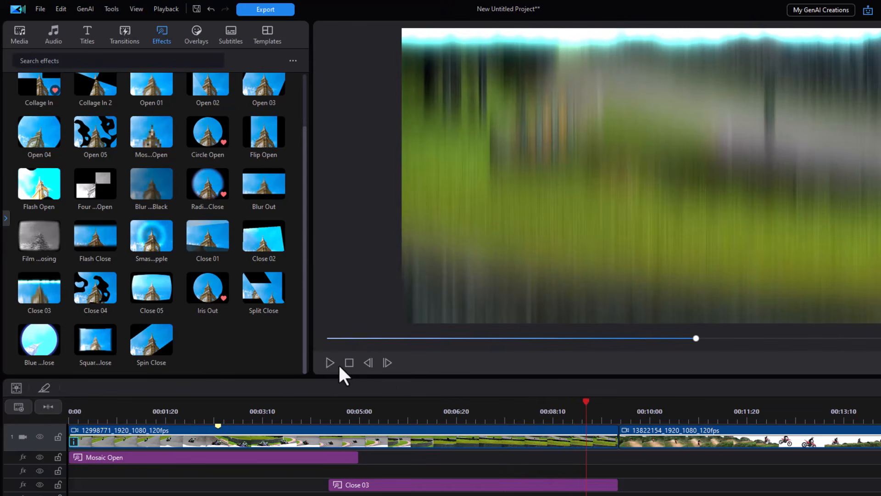
drag(584, 401, 616, 407)
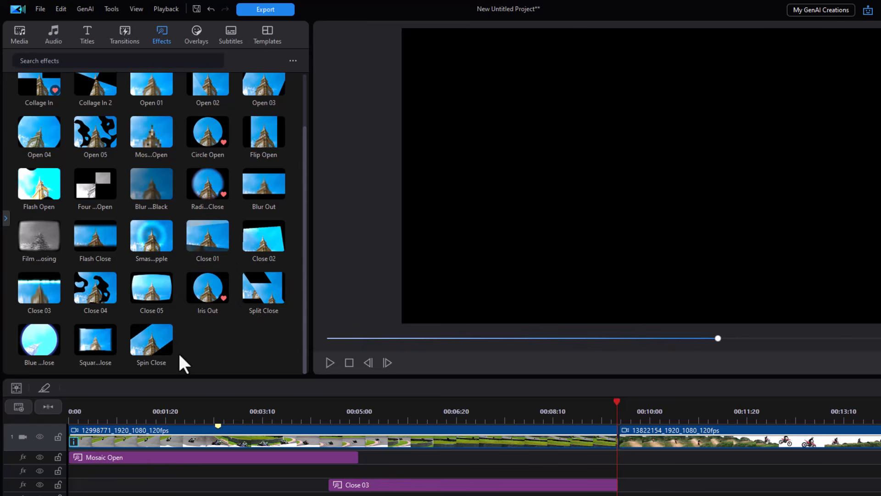
- Place the Spin Close effect on the effect track beneath Close 03 and preview both closing effects together
drag(149, 337, 326, 494)
click(315, 406)
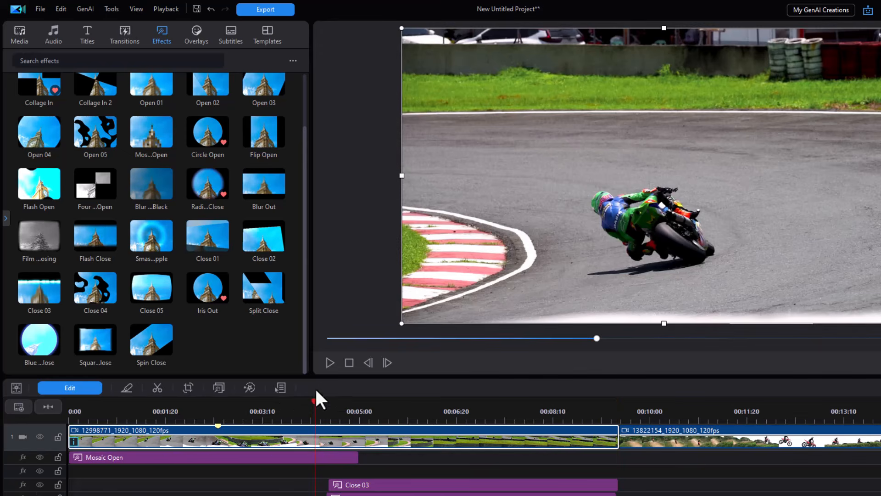
click(330, 363)
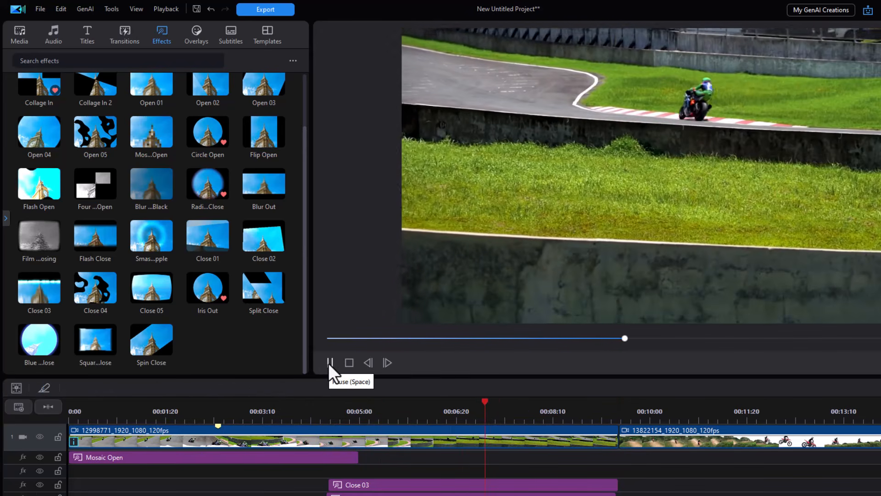
click(329, 362)
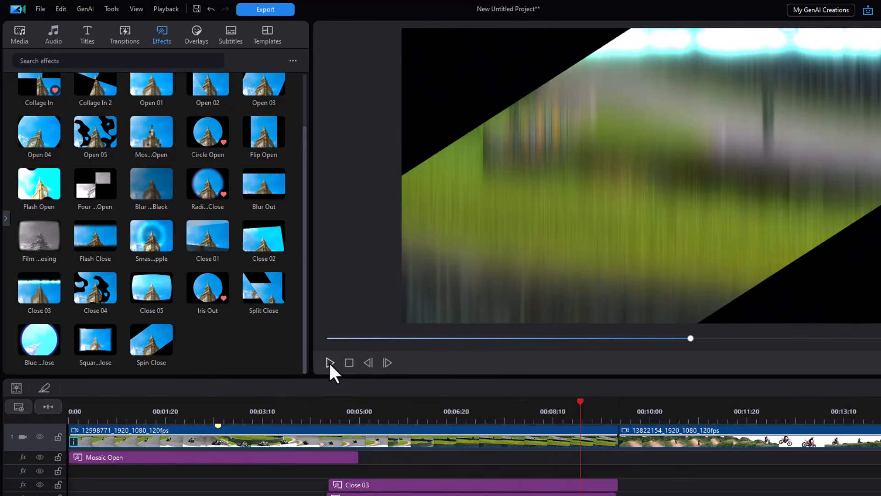
- Scrub back through the first clip to review its widescreen opening near the start
drag(580, 400, 424, 429)
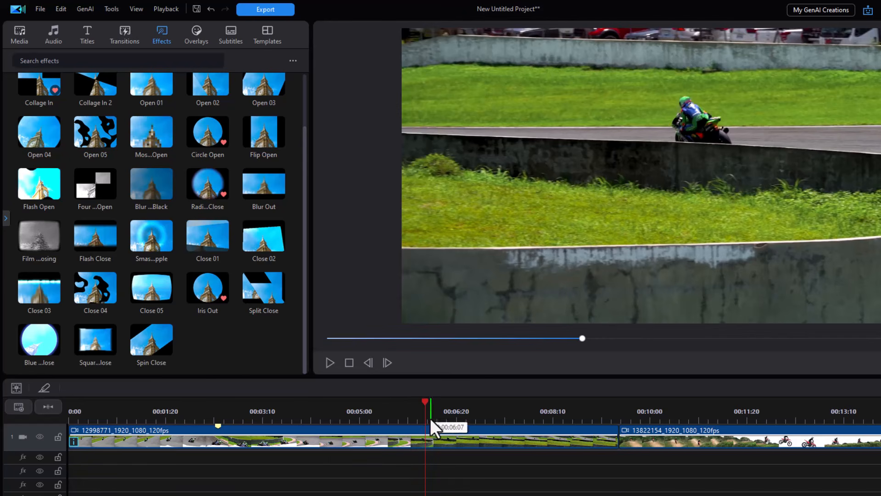
drag(424, 403, 100, 413)
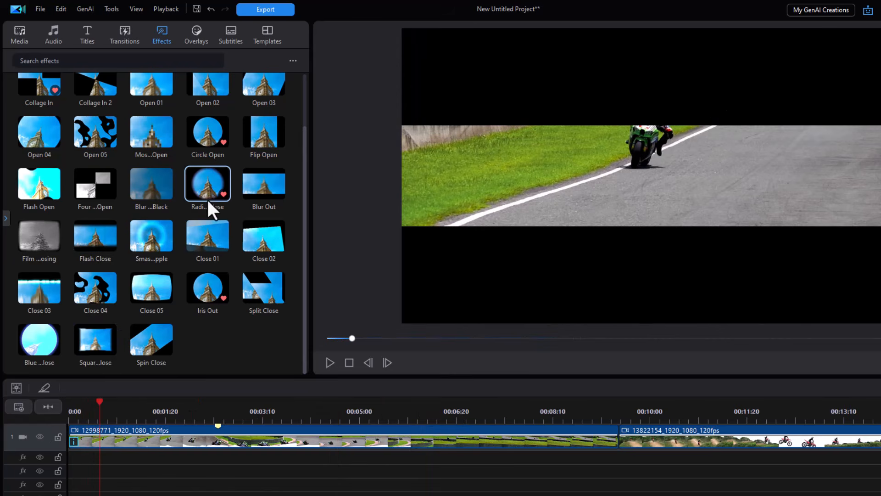